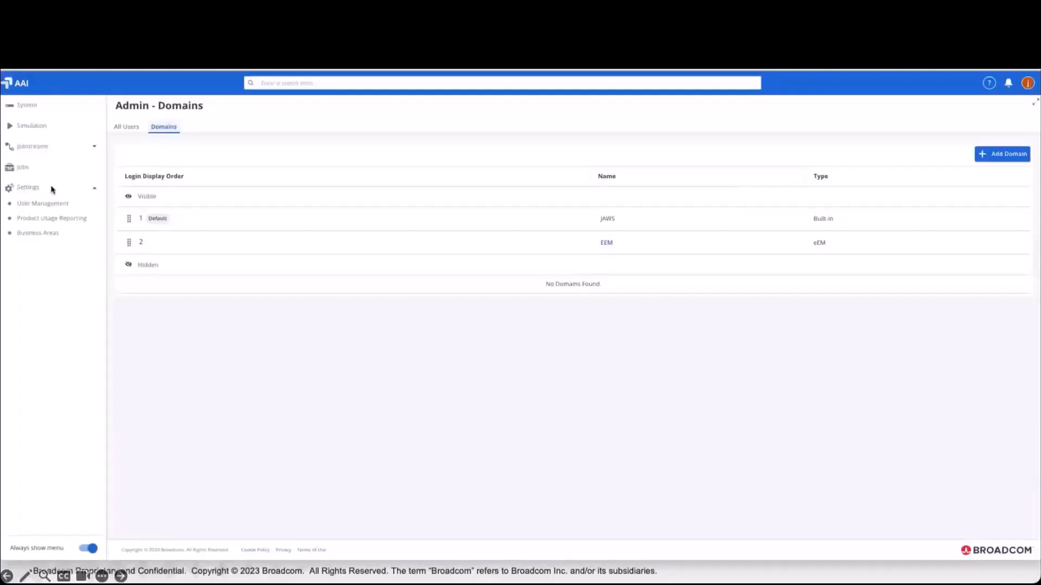
# - Open the alert settings of the top-level All Jobstreams business area in the Business Areas administration
pyautogui.click(52, 241)
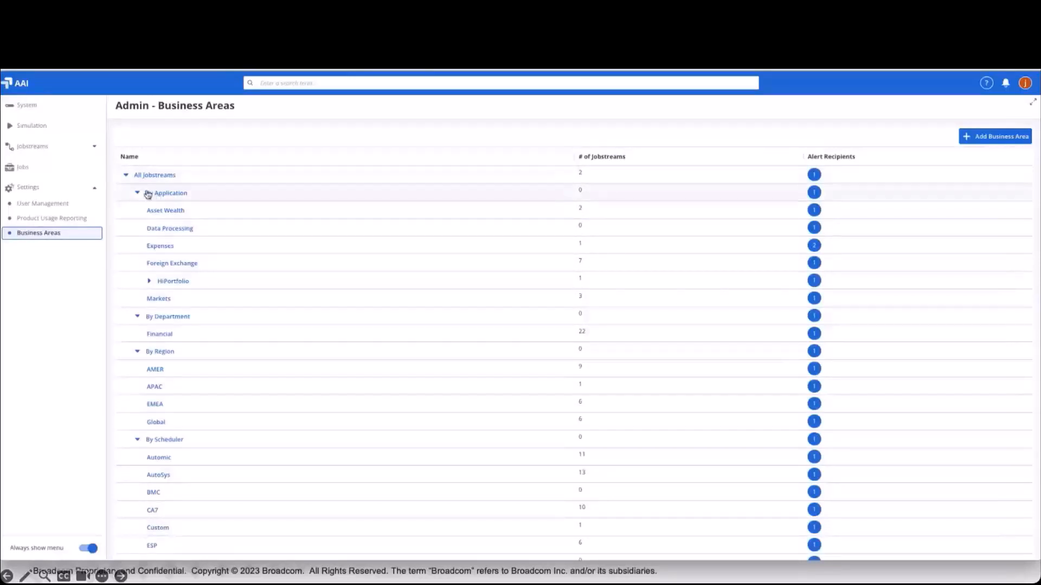
pyautogui.click(126, 177)
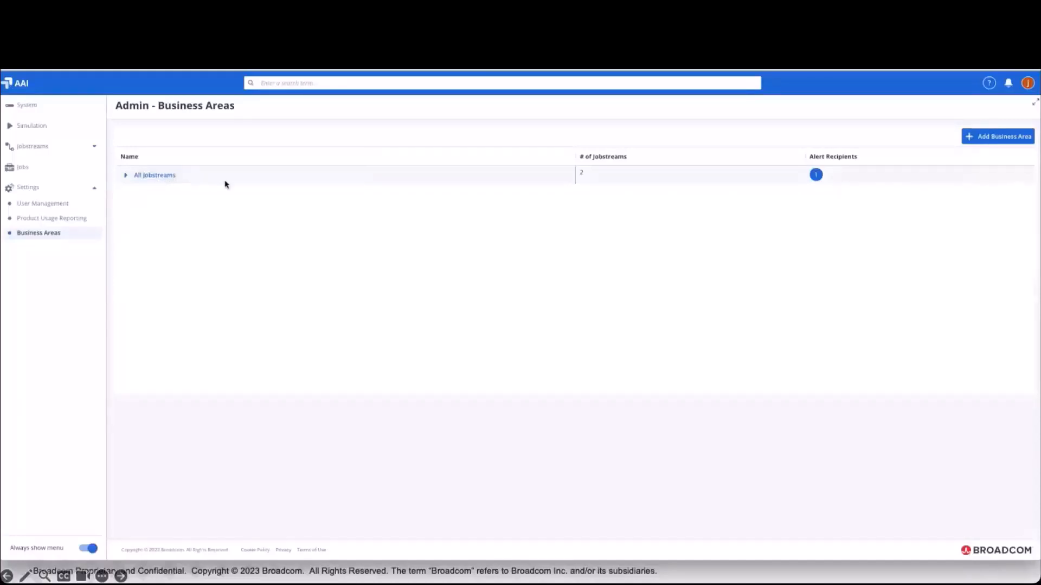
pyautogui.click(163, 175)
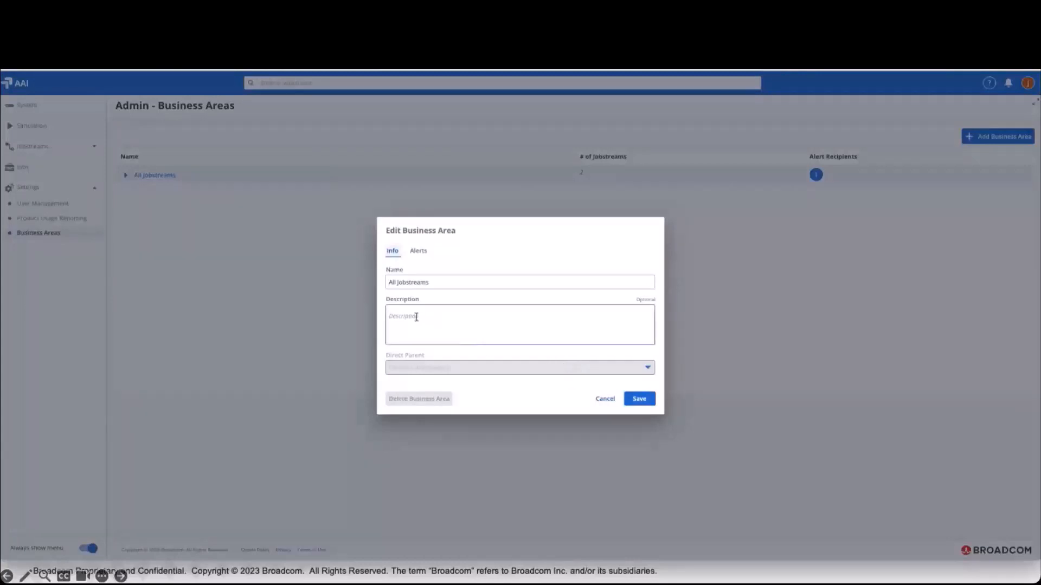
pyautogui.click(419, 251)
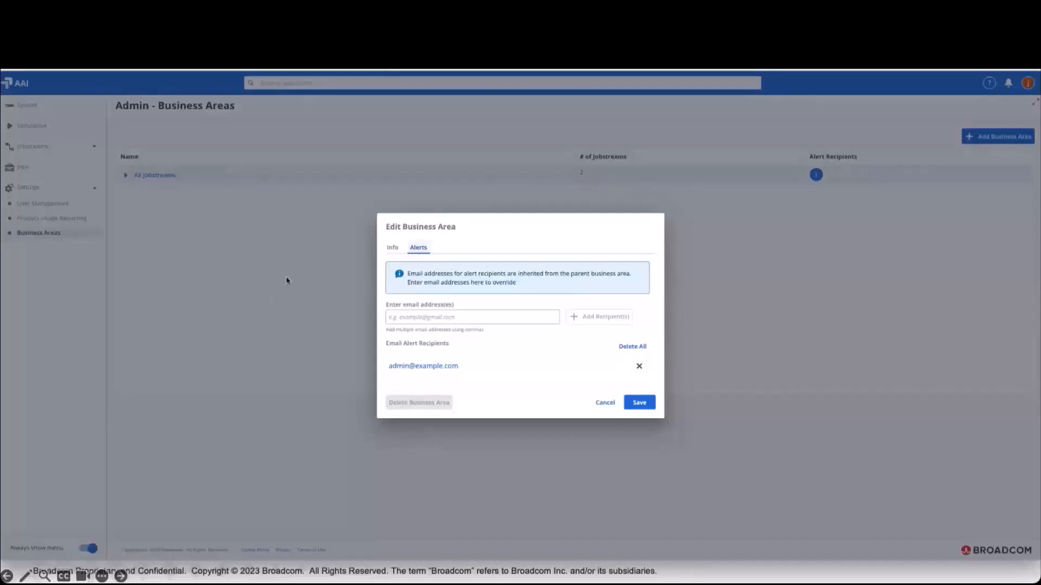
# - Add another recipient's email address to the All Jobstreams alert recipients and save the business area
pyautogui.click(406, 318)
pyautogui.write('e')
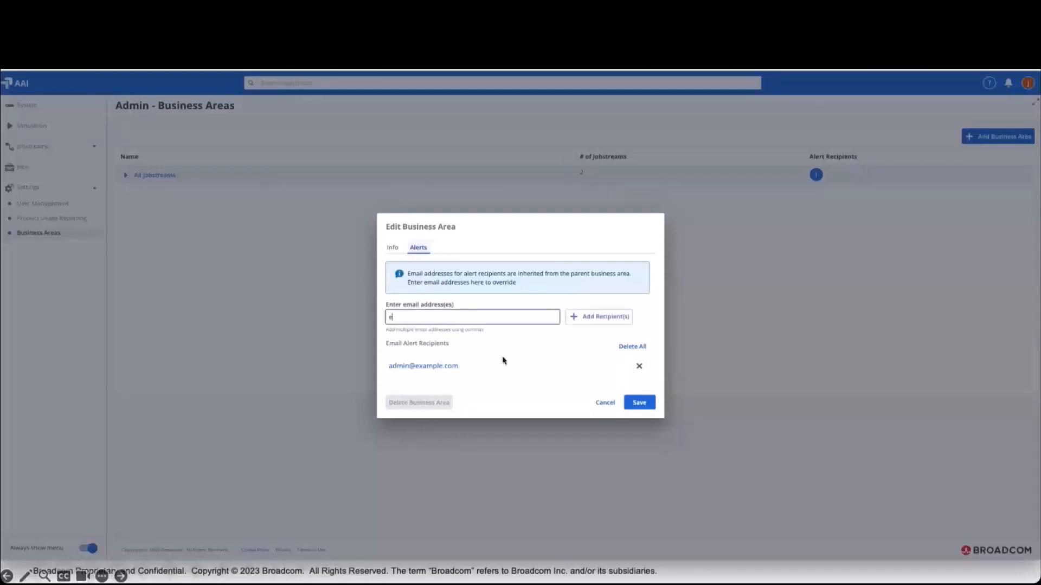
pyautogui.write('xample.com')
pyautogui.press('BackSpace')
pyautogui.press('BackSpace')
pyautogui.press('BackSpace')
pyautogui.write('@example.com')
pyautogui.click(591, 317)
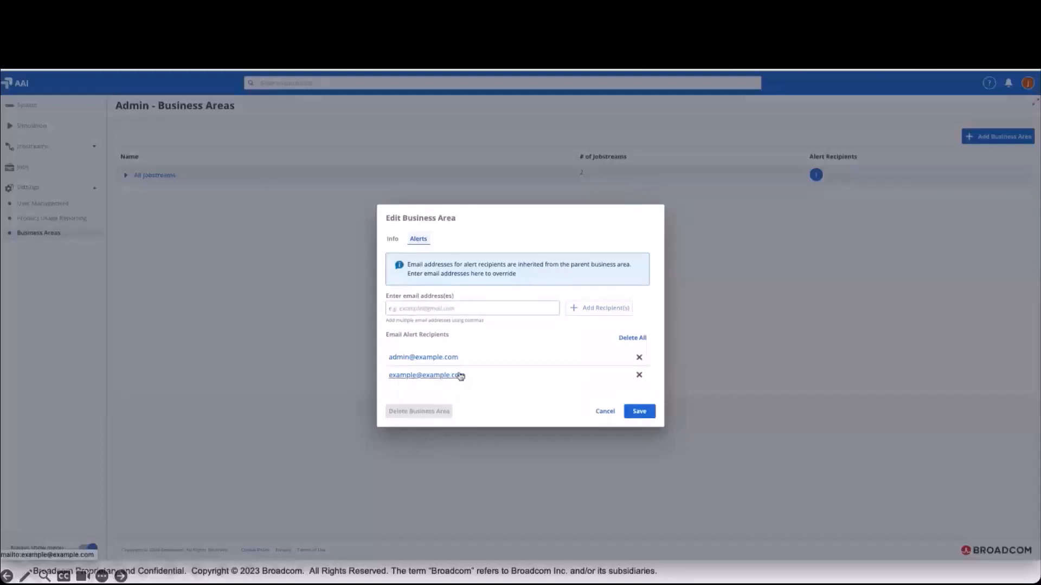
pyautogui.click(640, 414)
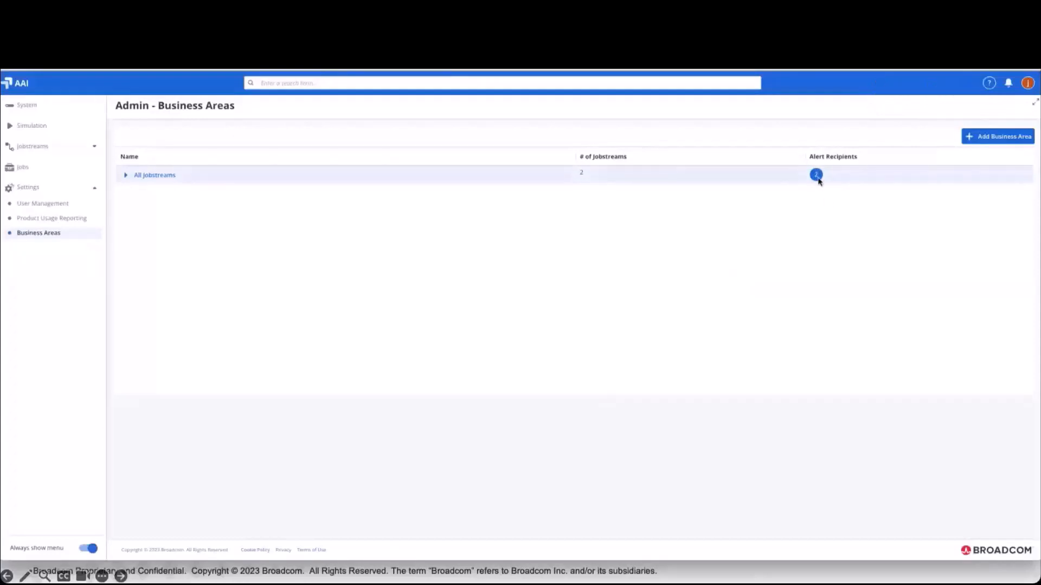
# - Expand All Jobstreams and review the alert recipients of the Asset Wealth business area, closing it without changes
pyautogui.click(125, 176)
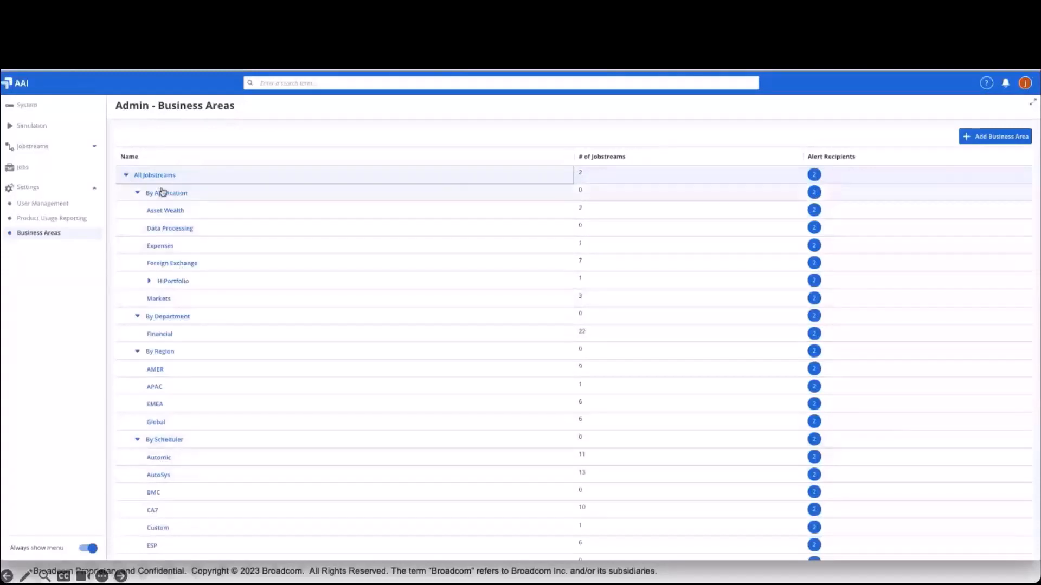
pyautogui.click(166, 210)
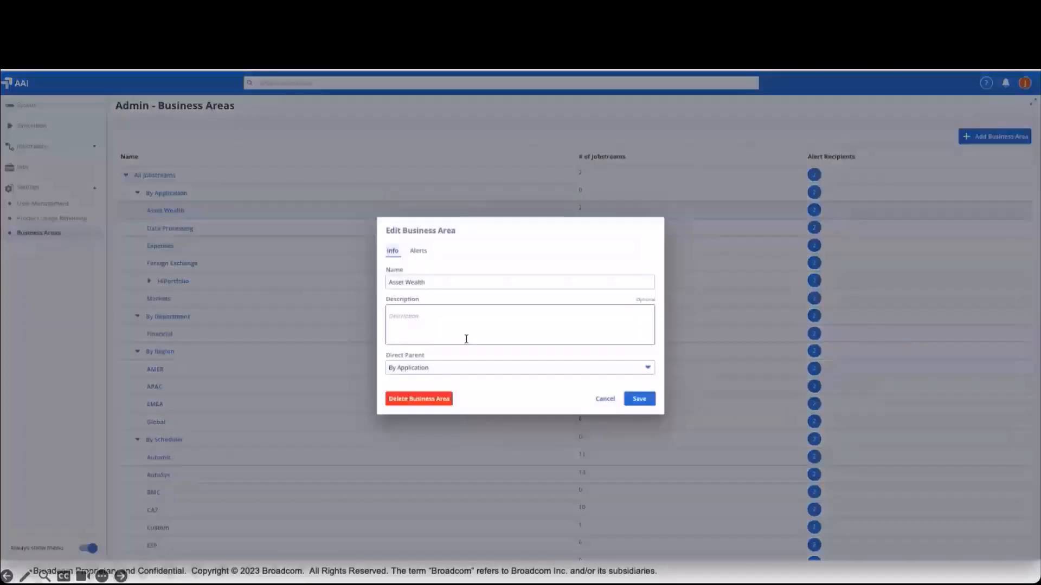
pyautogui.click(418, 252)
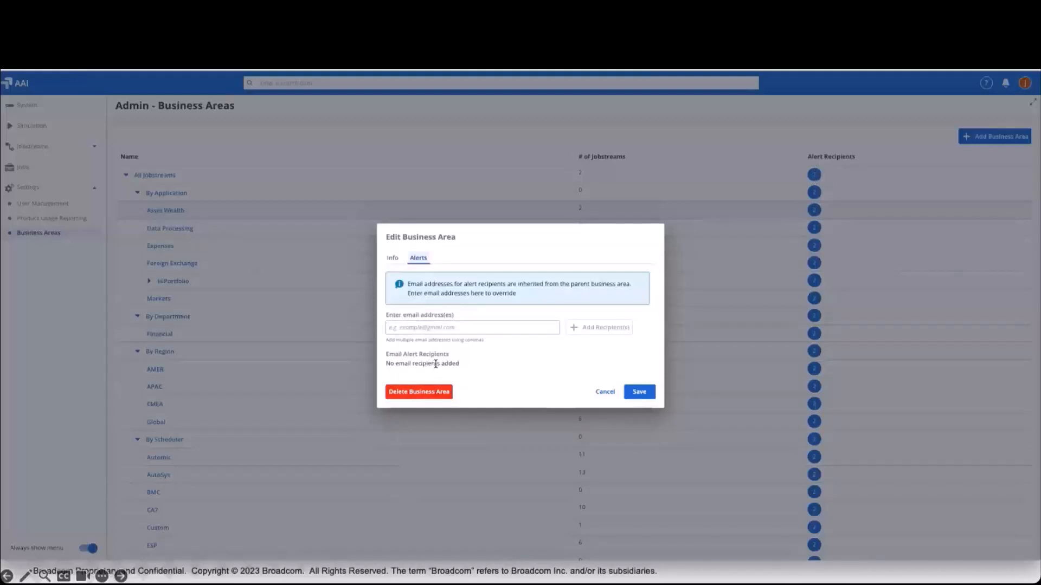
pyautogui.click(603, 394)
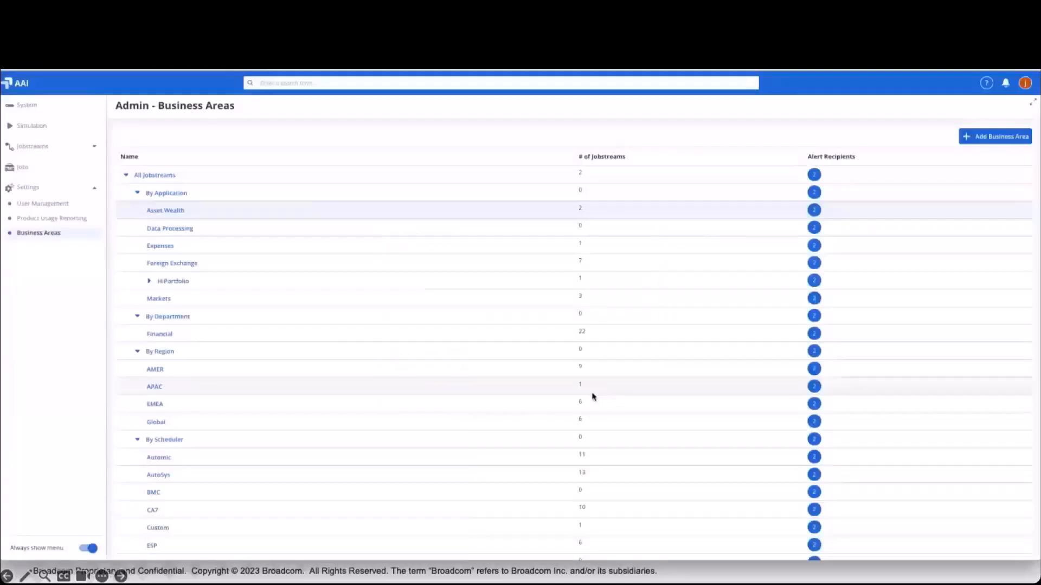
# - Start a new business area named Enablement with All Jobstreams as its direct parent
pyautogui.click(1005, 143)
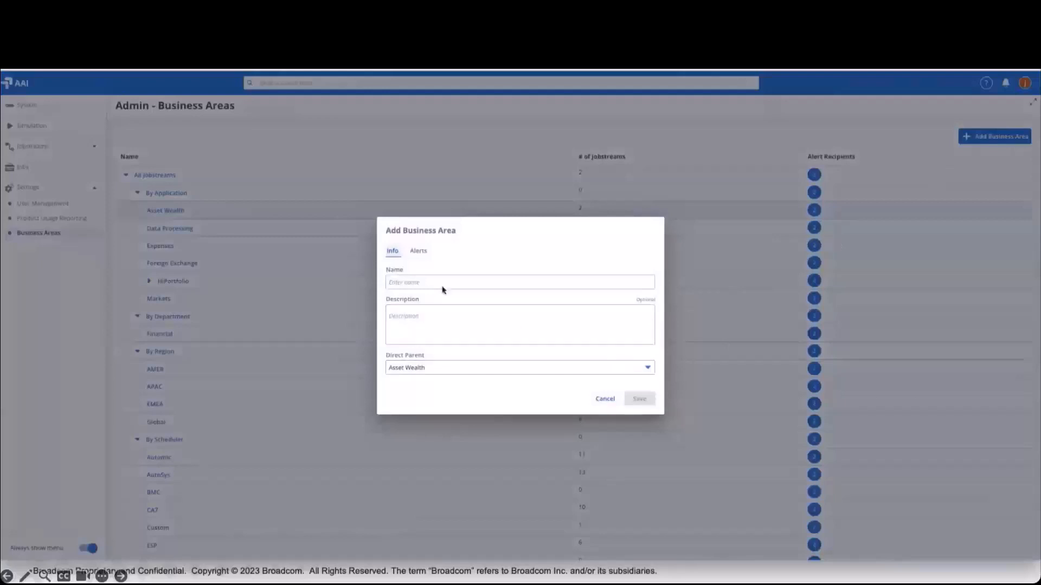
pyautogui.click(419, 283)
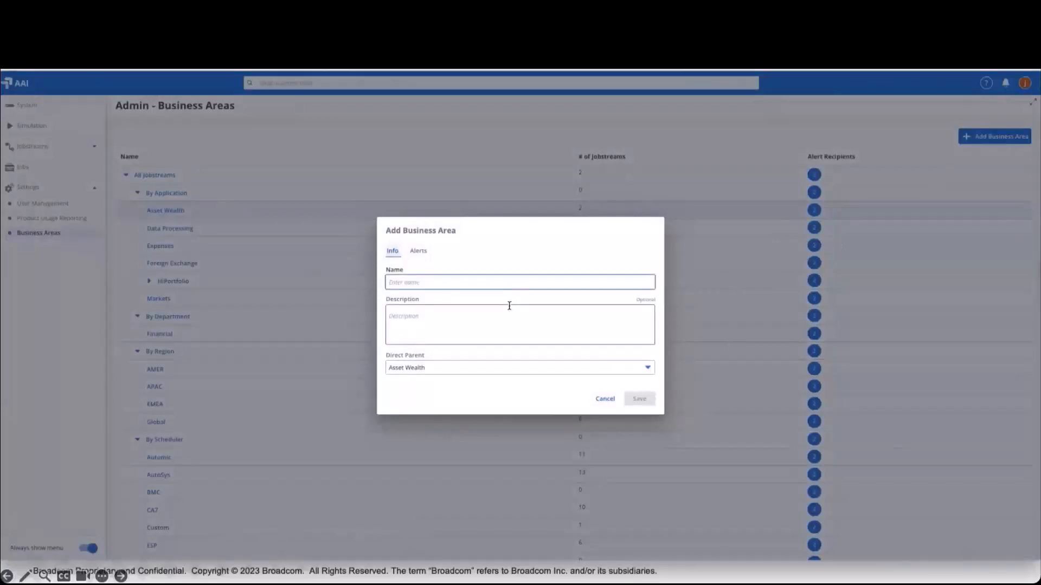
pyautogui.write('Emaibment')
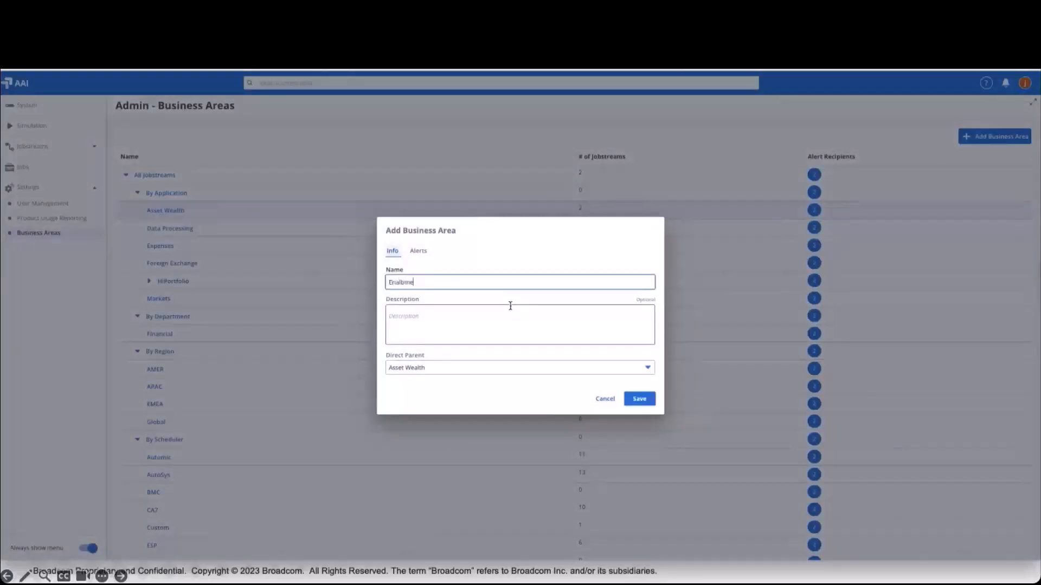
pyautogui.press('BackSpace')
pyautogui.press('BackSpace')
pyautogui.press('BackSpace')
pyautogui.press('BackSpace')
pyautogui.press('BackSpace')
pyautogui.press('BackSpace')
pyautogui.write('blemen')
pyautogui.click(471, 370)
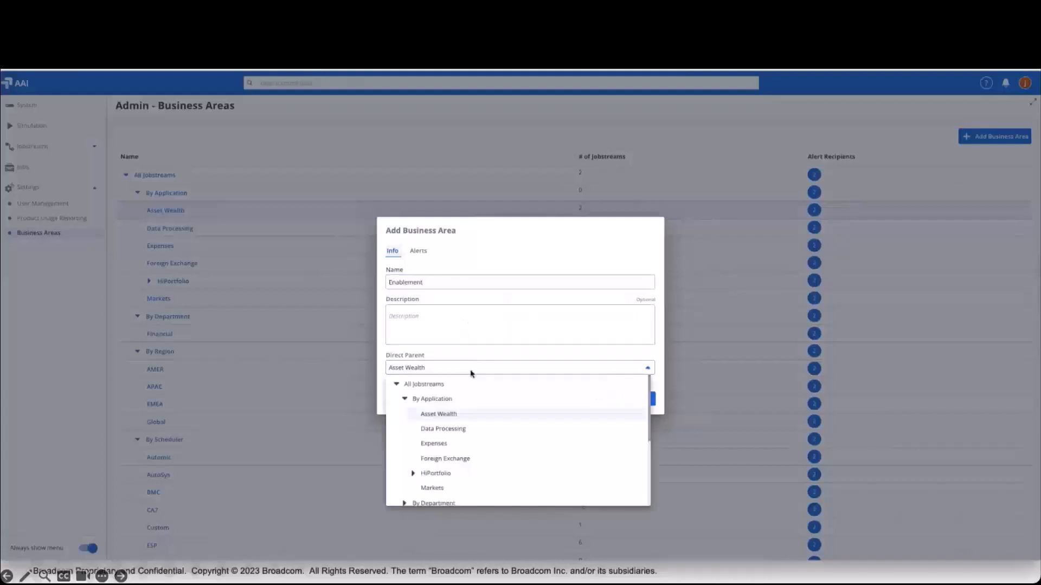
pyautogui.click(446, 386)
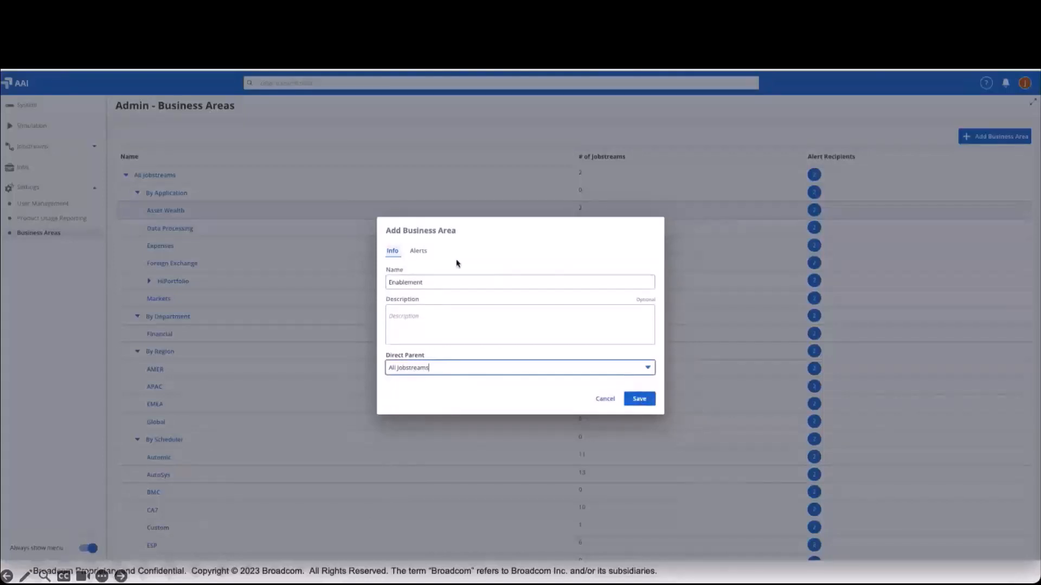
# - Add the recipient's email address to the Enablement area's alert recipients and save the new business area
pyautogui.click(419, 251)
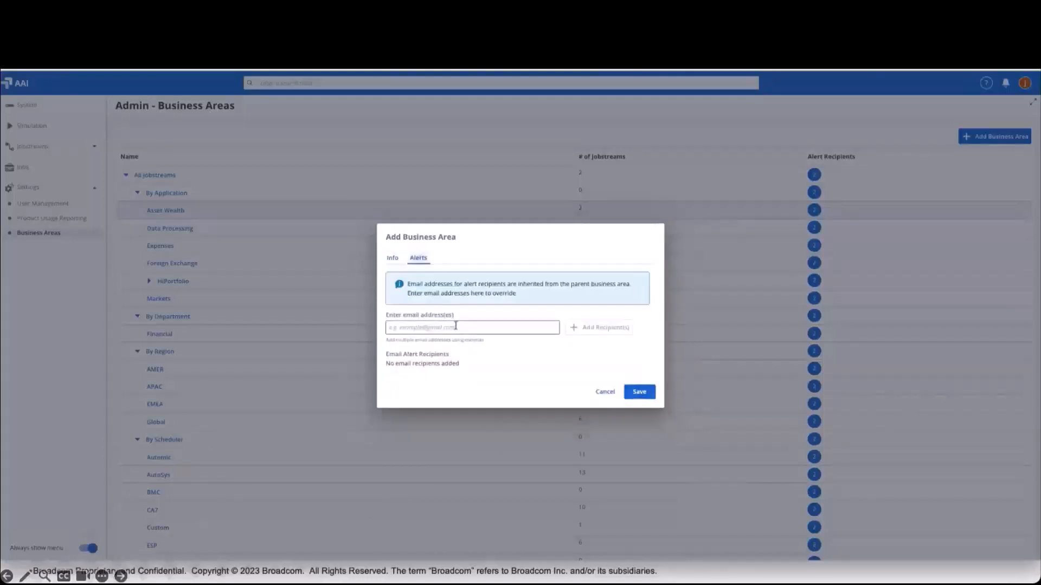
pyautogui.click(455, 327)
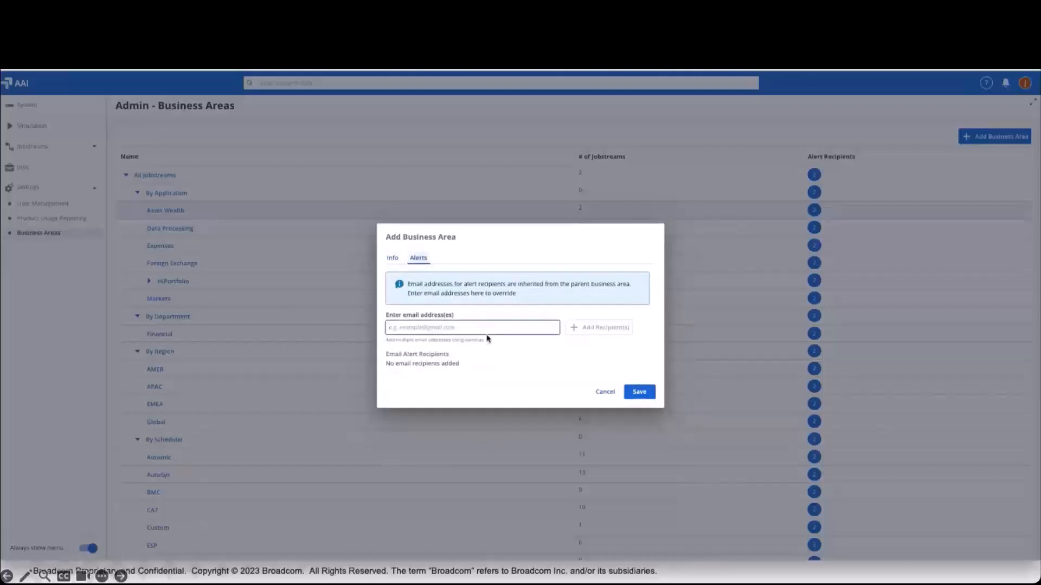
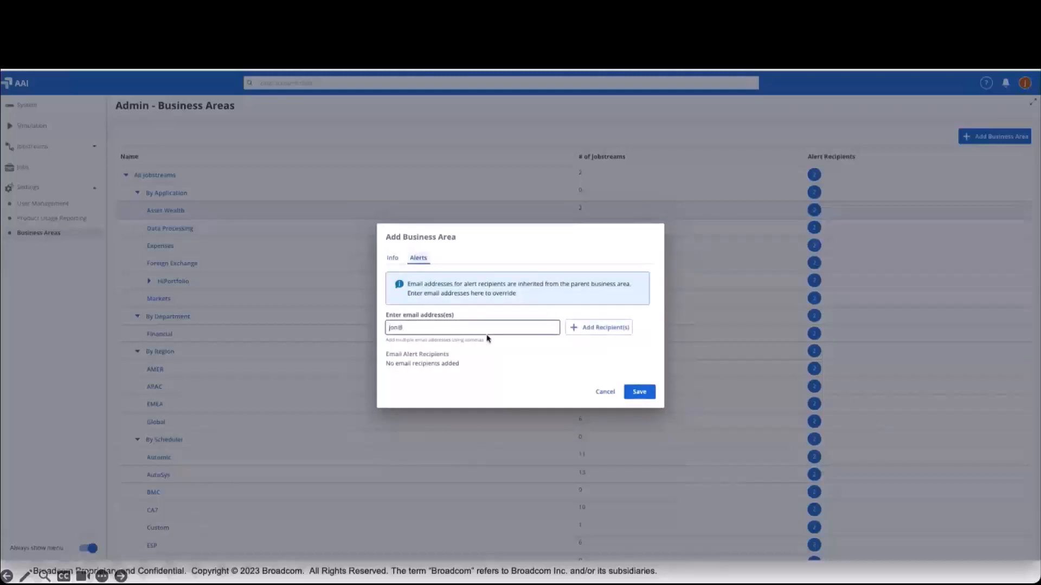
pyautogui.click(606, 328)
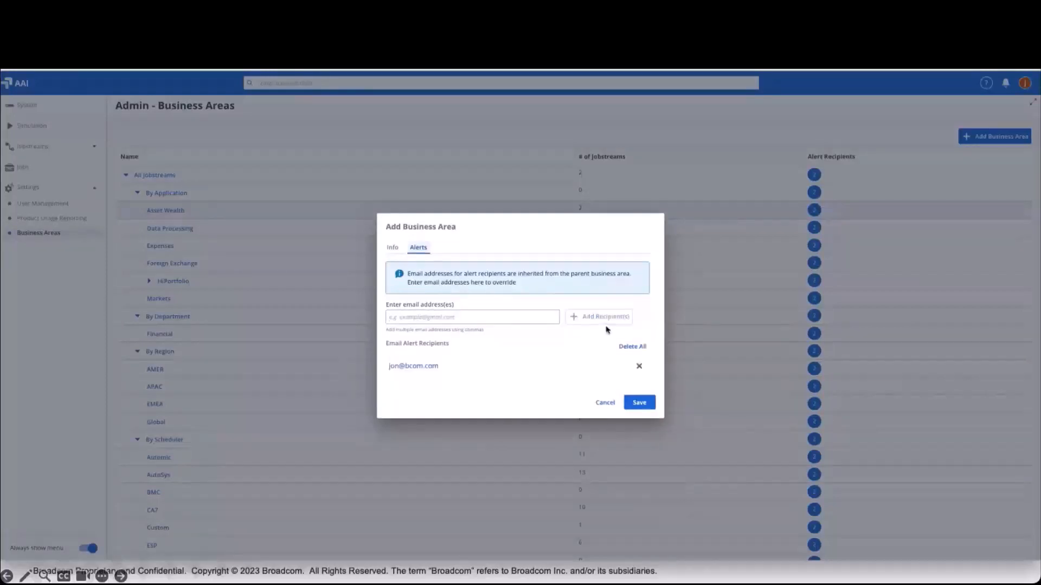
pyautogui.click(640, 402)
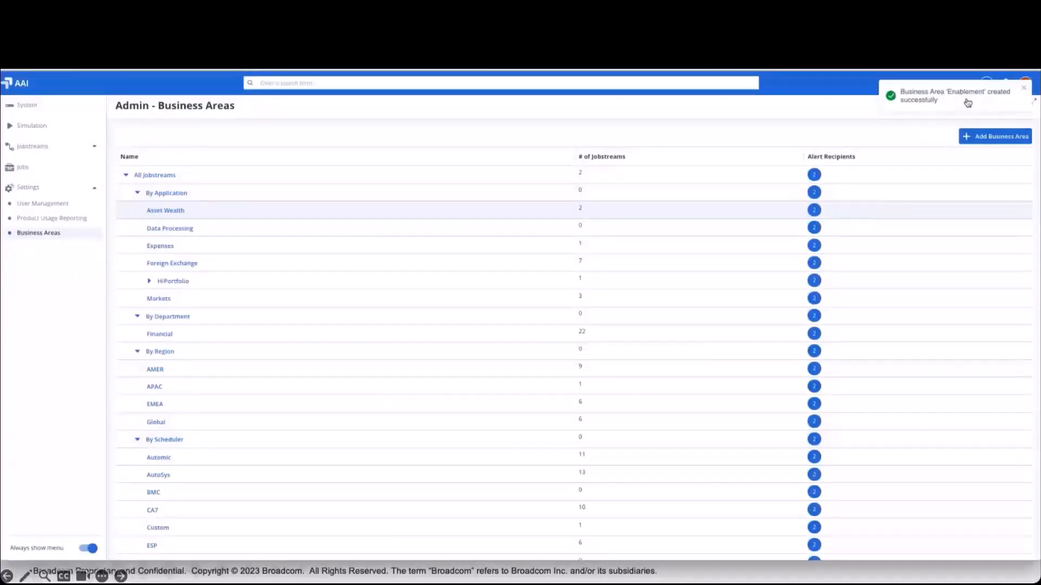
# - Find the Enablement business area in the hierarchy and check its email alert recipients
pyautogui.scroll(-15, 237, 297)
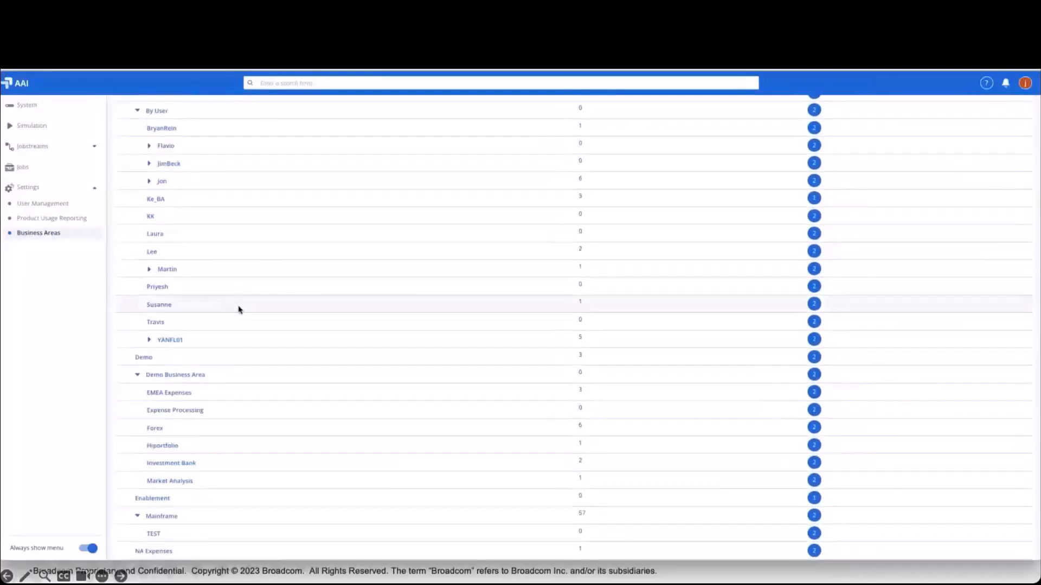
pyautogui.scroll(-1, 231, 374)
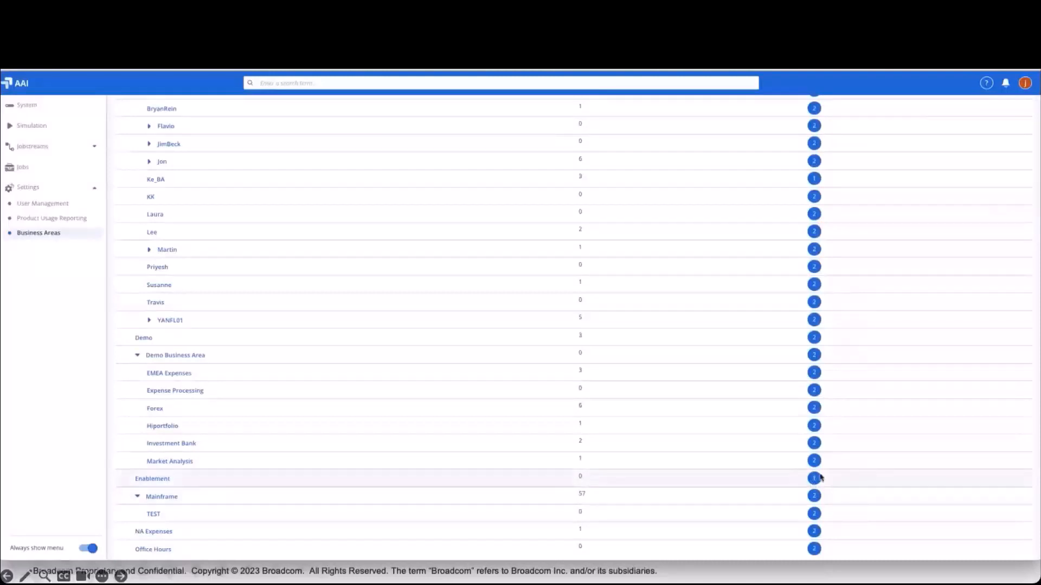
pyautogui.click(155, 479)
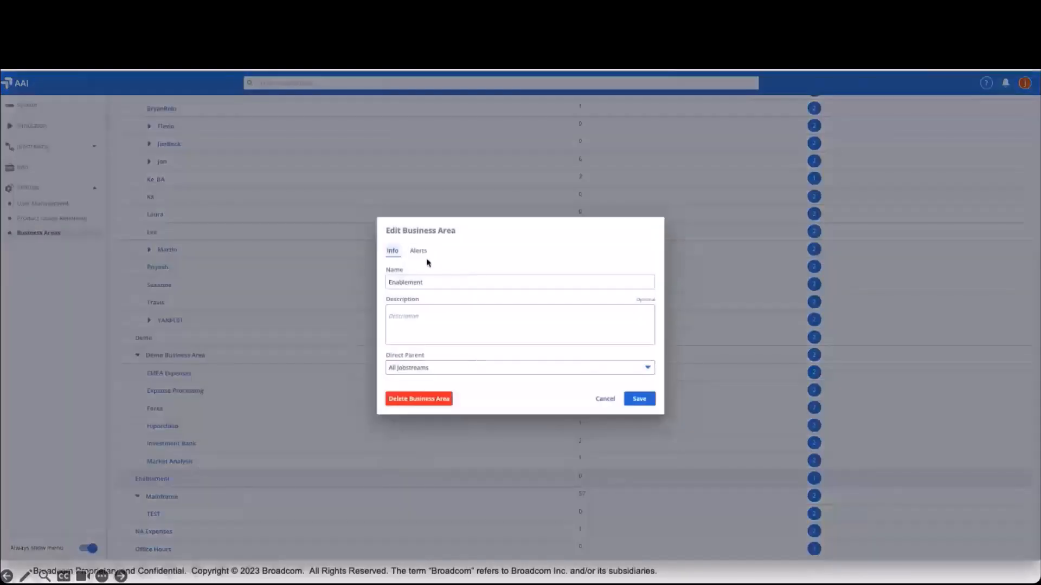
pyautogui.click(418, 251)
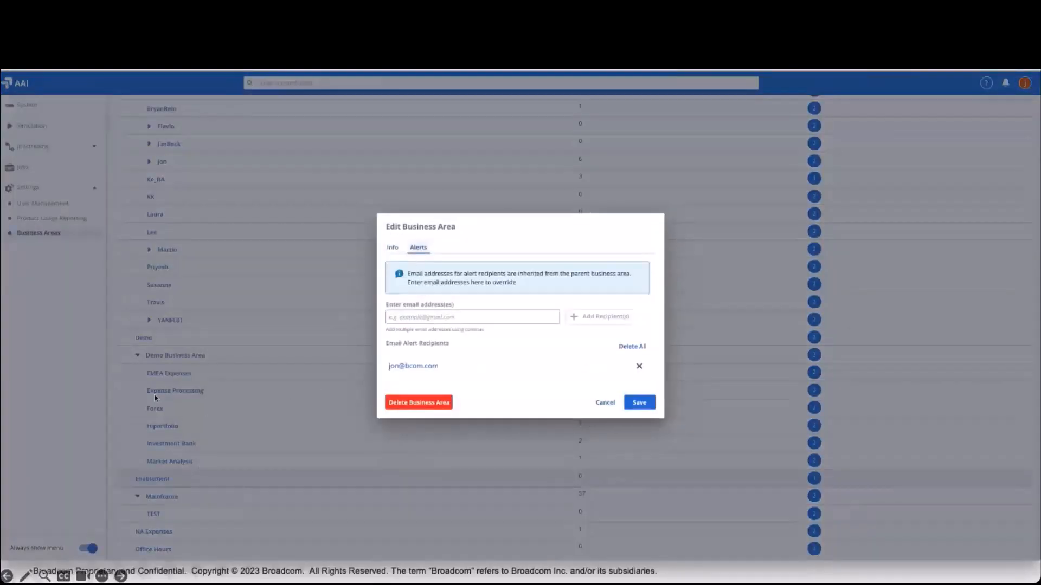